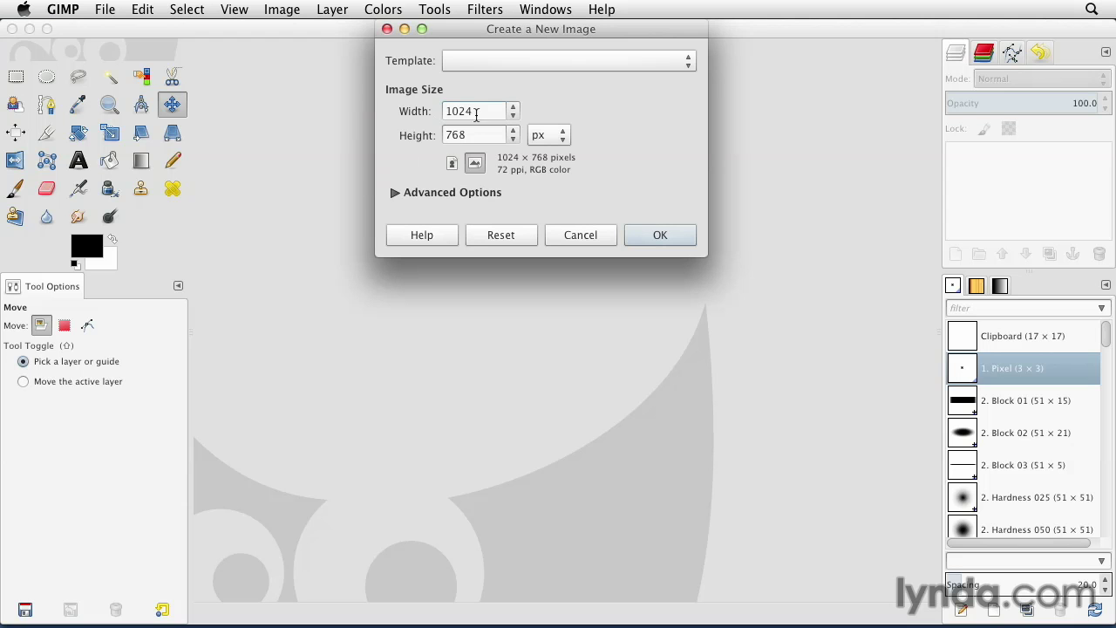
Create a blank 1024 × 768 px image and activate the Pencil tool.
click(656, 233)
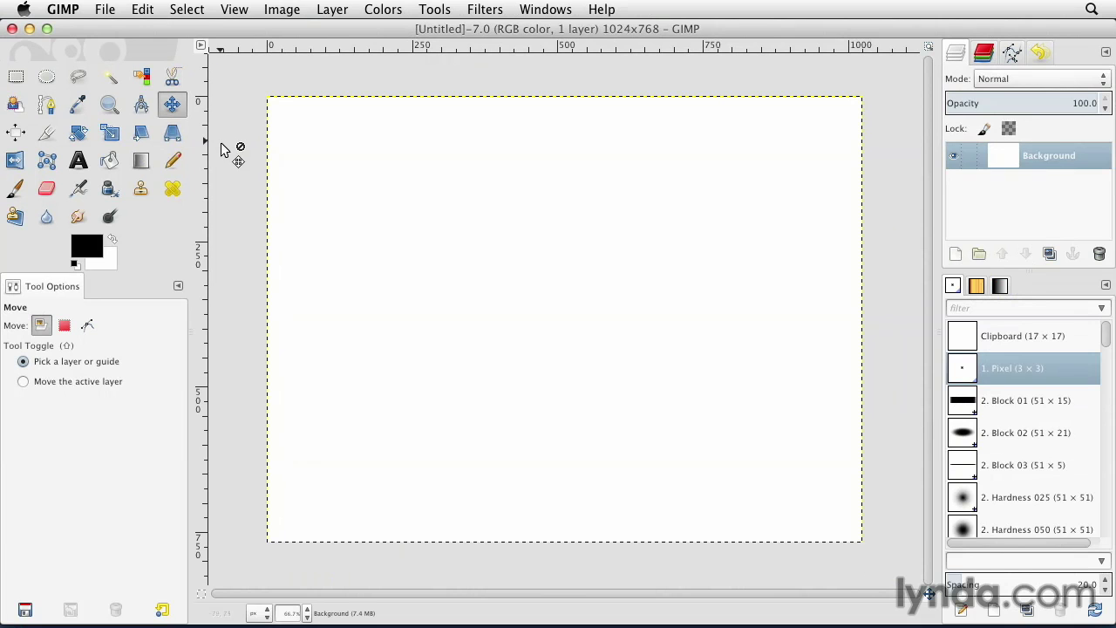
click(173, 162)
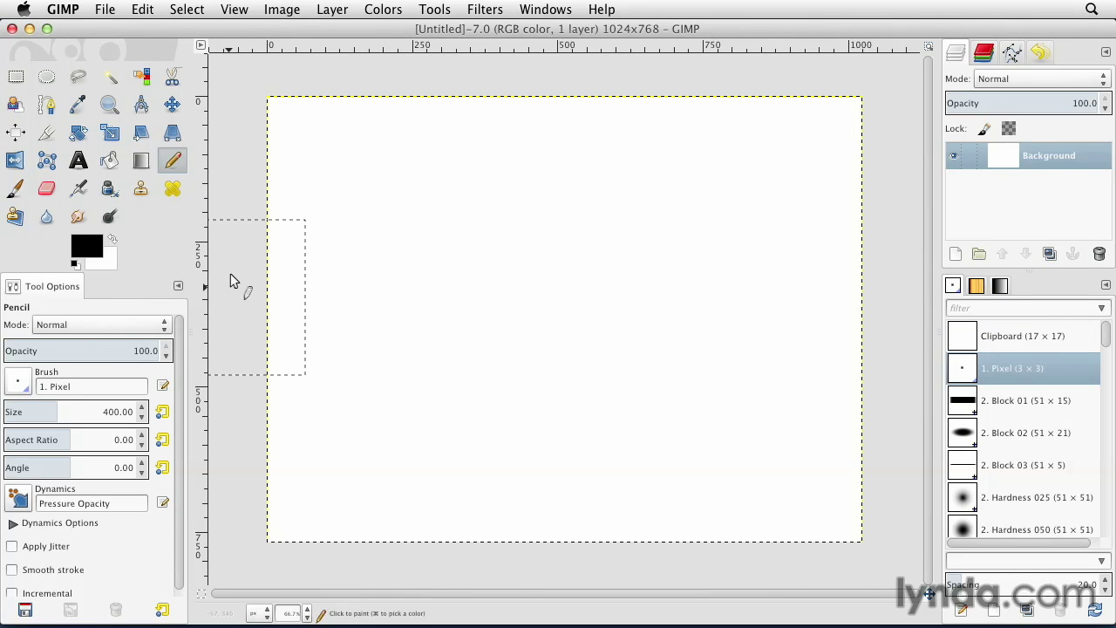
Set the foreground color to bright red (f10000).
click(92, 246)
drag(92, 247, 138, 168)
click(374, 377)
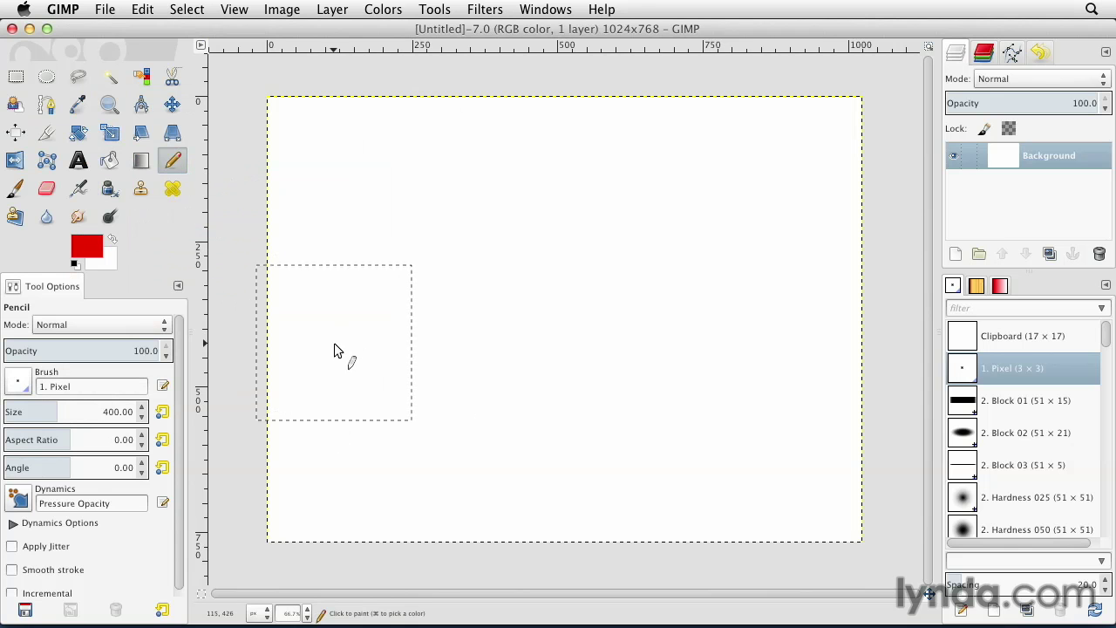
Paint a broad red pencil scribble across the canvas at brush size 400 and undo it.
mouse_move(333, 344)
mouse_down()
mouse_move(351, 283)
mouse_move(418, 361)
mouse_move(499, 292)
mouse_move(585, 309)
mouse_move(647, 364)
mouse_move(674, 304)
mouse_move(745, 306)
mouse_up()
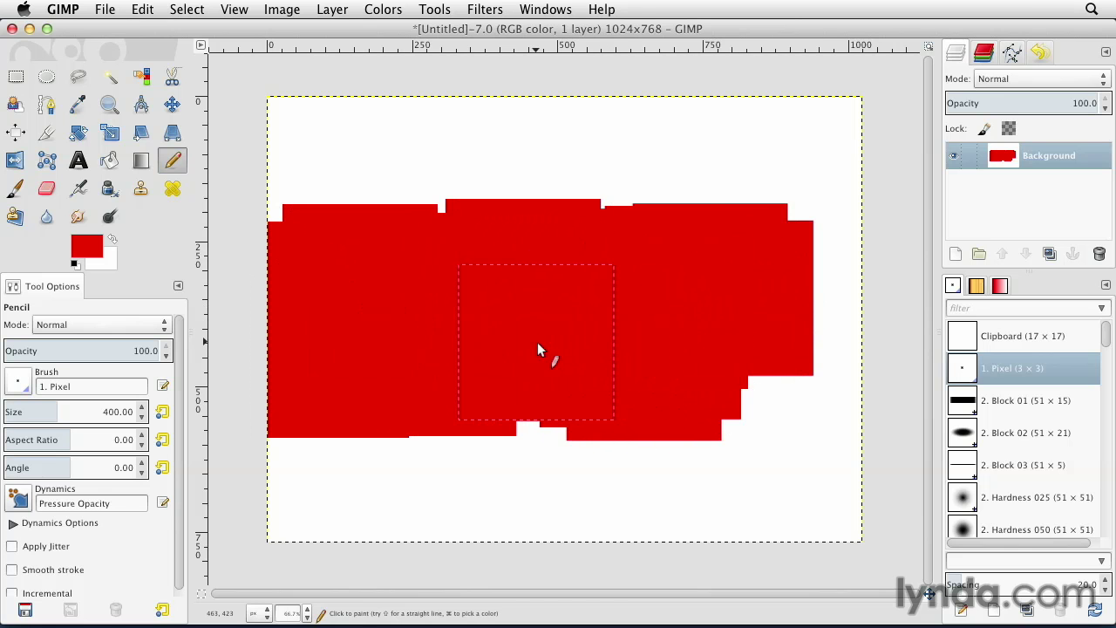
key(super+z)
key(super+z)
key(super+z)
Set the pencil's brush size to 2.
drag(68, 407, 7, 408)
double_click(112, 412)
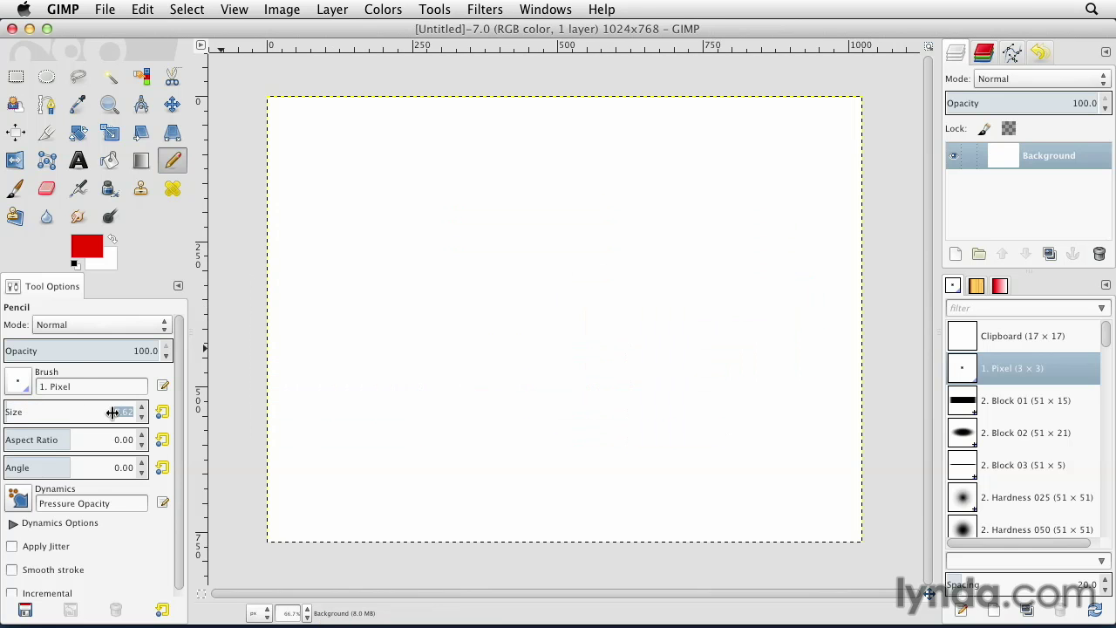
text(2)
key(Return)
Try thin red freehand pencil lines and a zigzag on the canvas, and undo them.
mouse_move(321, 396)
mouse_down()
mouse_move(342, 301)
mouse_move(420, 384)
mouse_move(484, 353)
mouse_up()
mouse_move(503, 316)
mouse_down()
mouse_move(678, 392)
mouse_move(788, 214)
mouse_move(818, 204)
mouse_up()
key(super+z)
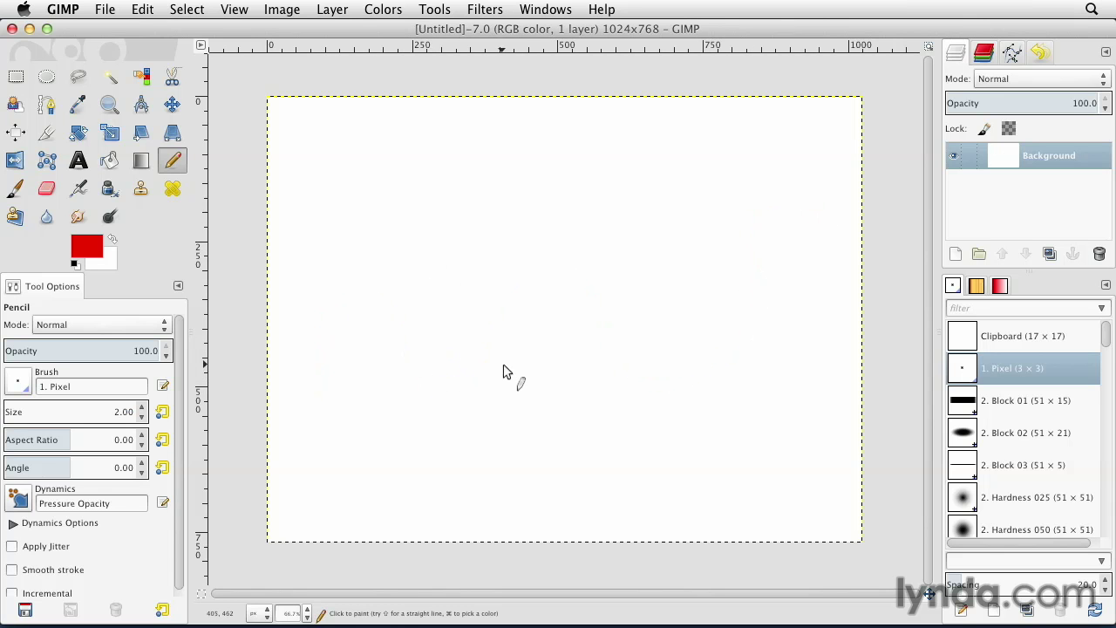
mouse_move(339, 147)
mouse_down()
mouse_move(459, 148)
mouse_move(385, 230)
mouse_move(434, 262)
mouse_move(480, 328)
mouse_move(535, 438)
mouse_move(642, 460)
mouse_up()
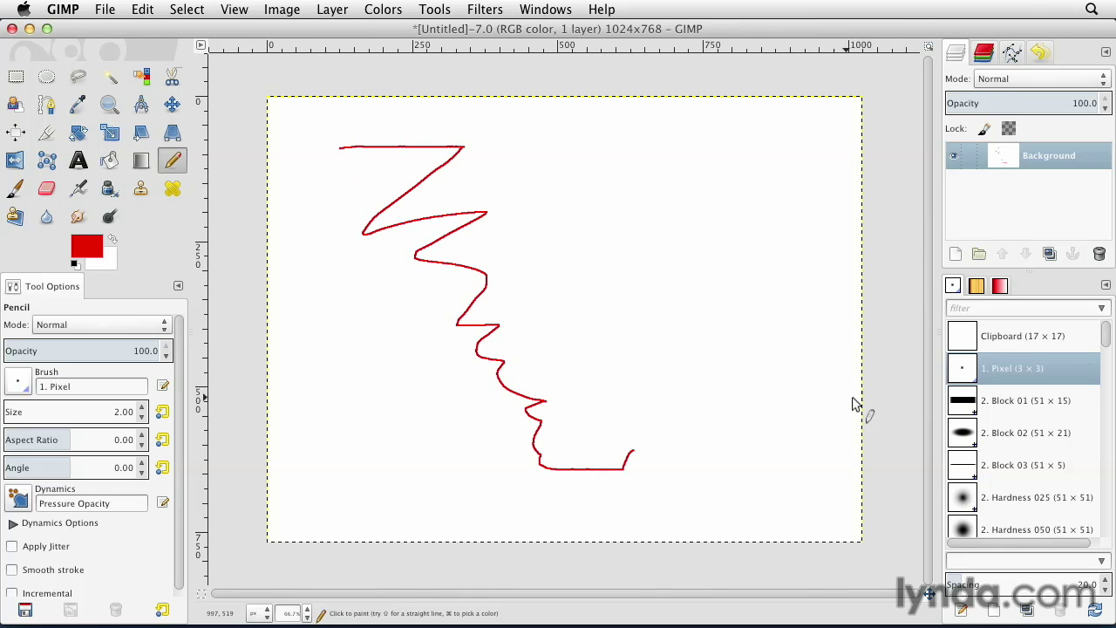
key(super+z)
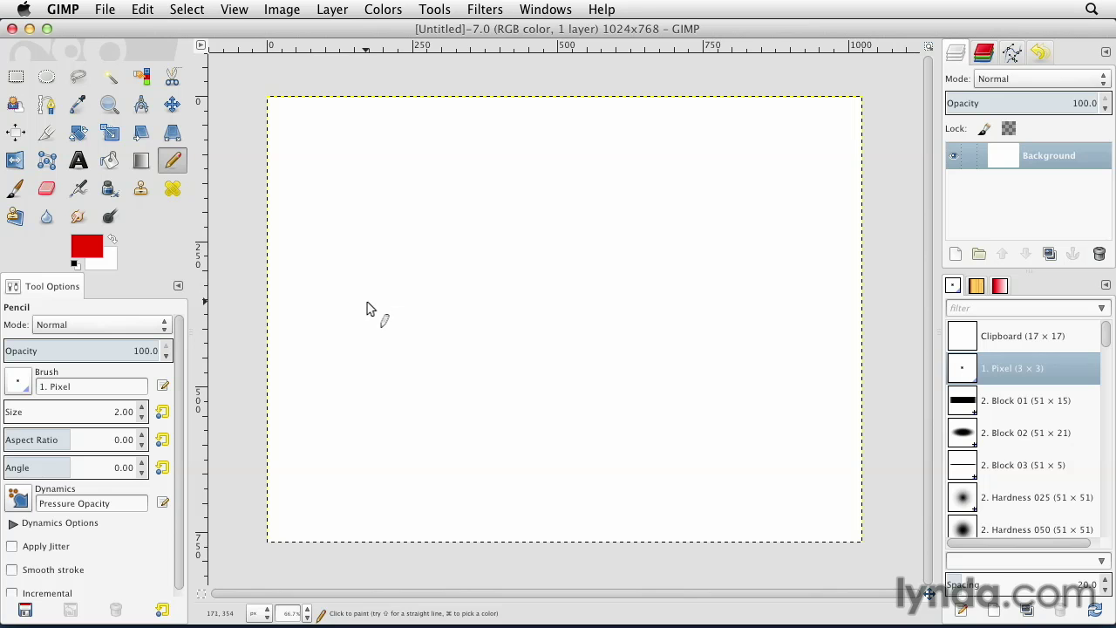
Set up the Paintbrush with near-black foreground color 0f0101 and a brush size of about 113.
click(21, 194)
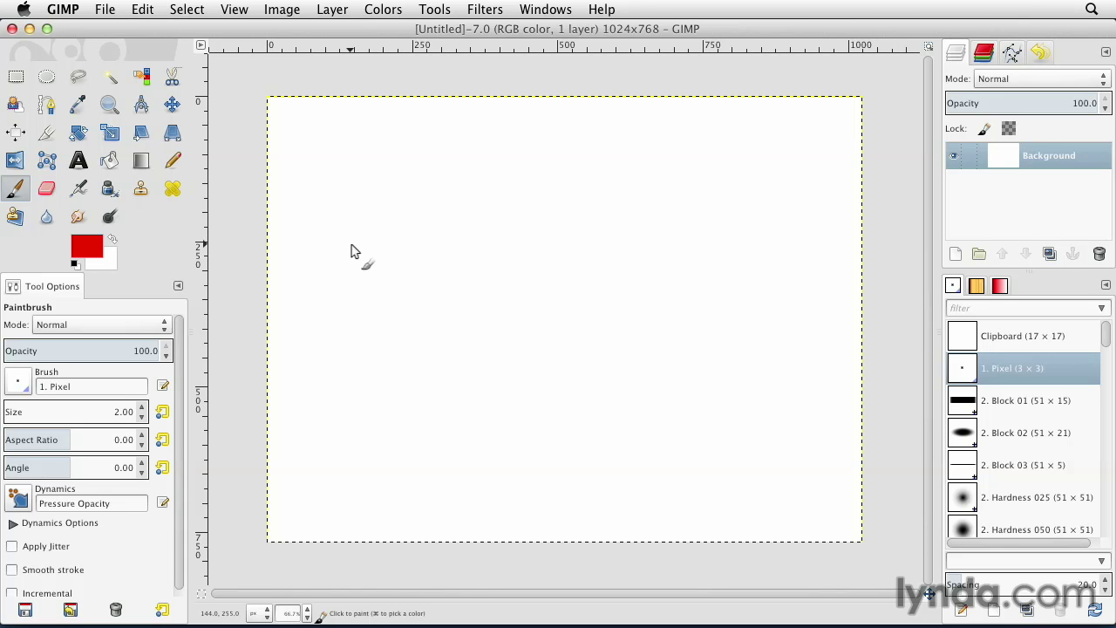
click(98, 248)
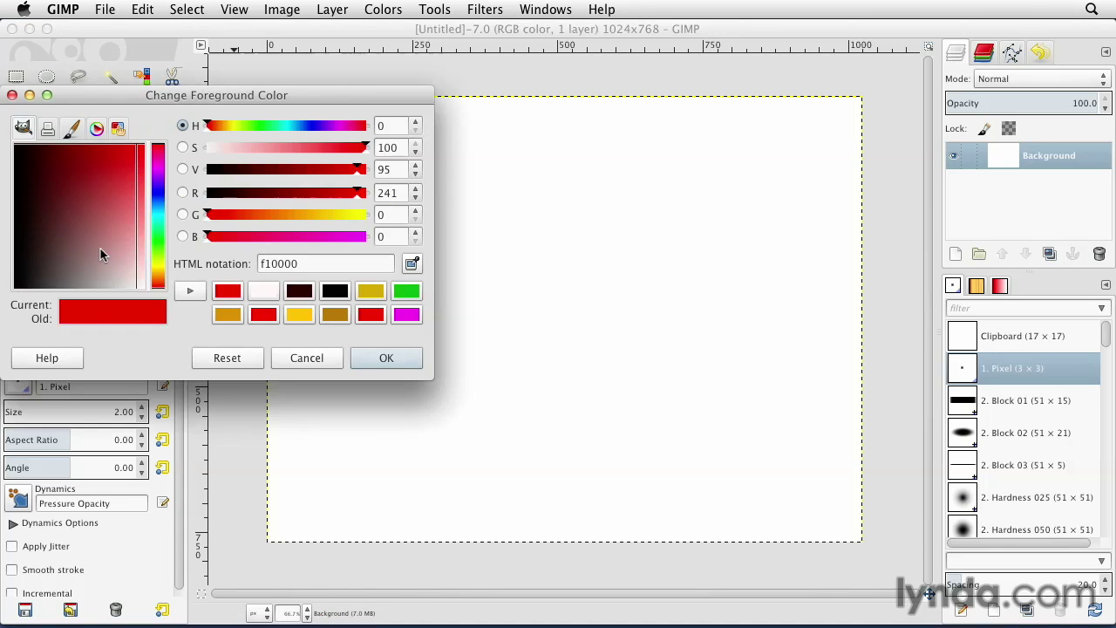
click(19, 147)
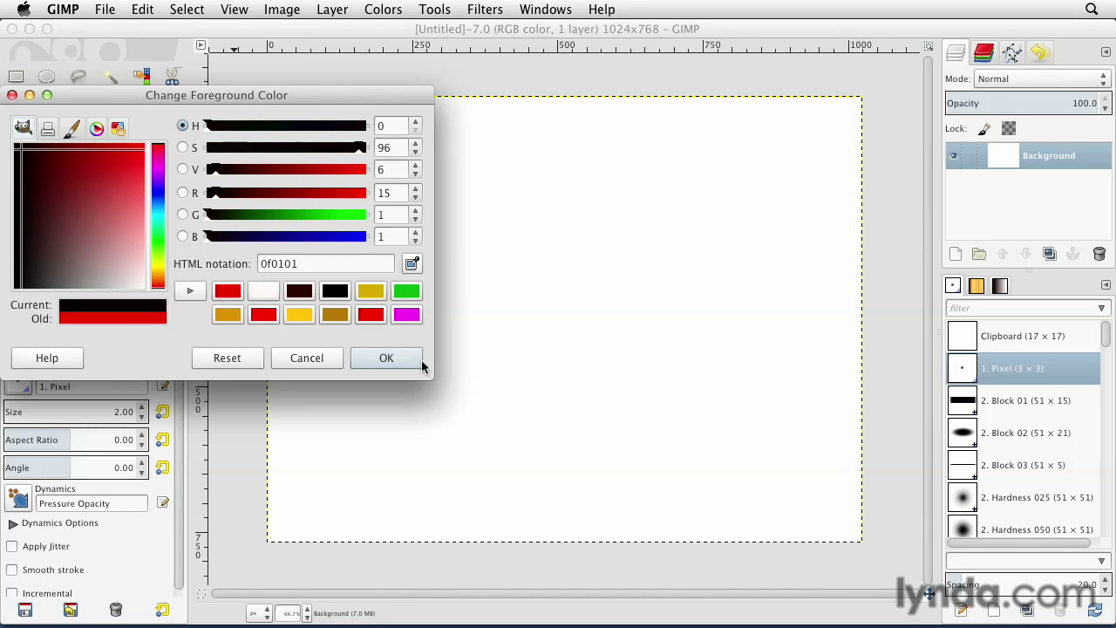
click(386, 358)
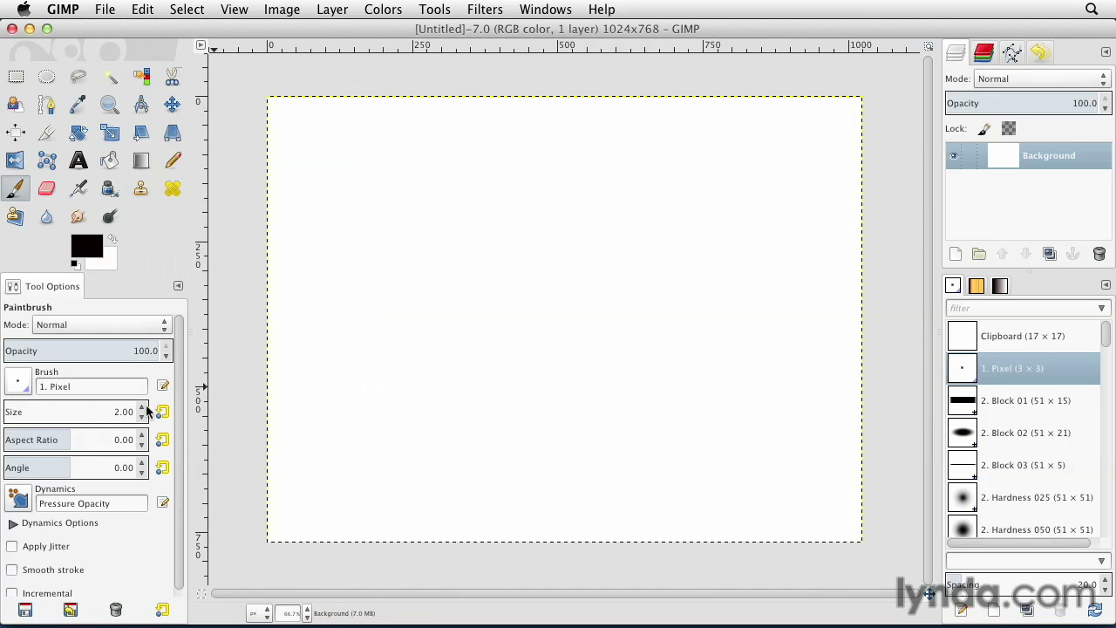
mouse_move(86, 408)
mouse_down()
mouse_move(97, 408)
mouse_move(17, 411)
mouse_up()
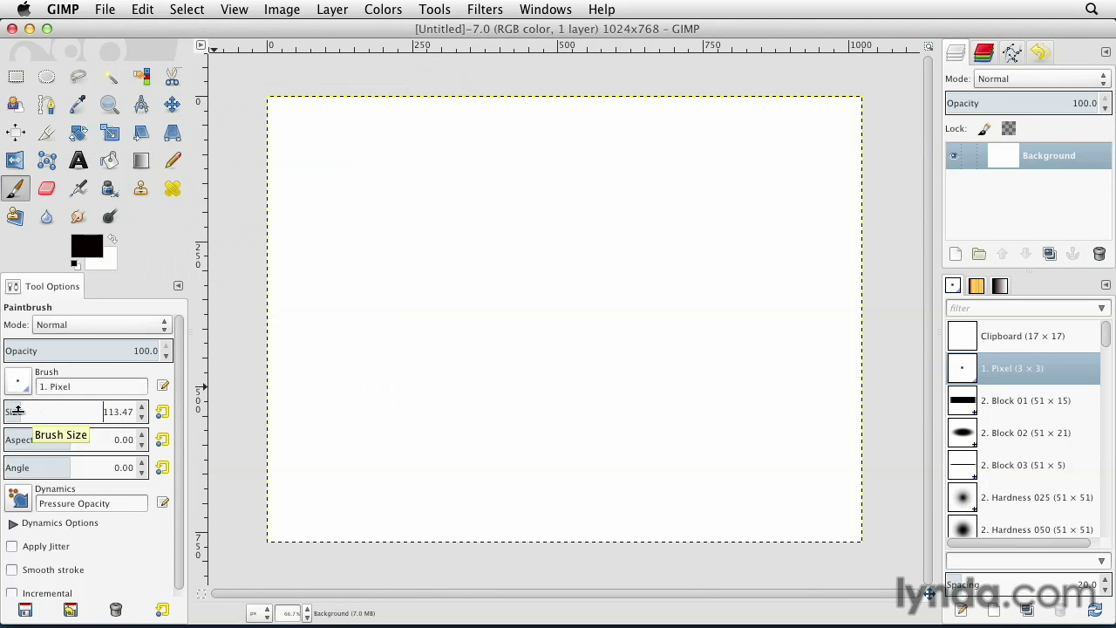
Paint a wavy black stroke across the canvas with the 1. Pixel brush and undo it.
mouse_move(339, 346)
mouse_down()
mouse_move(375, 249)
mouse_move(517, 249)
mouse_move(674, 303)
mouse_move(778, 258)
mouse_up()
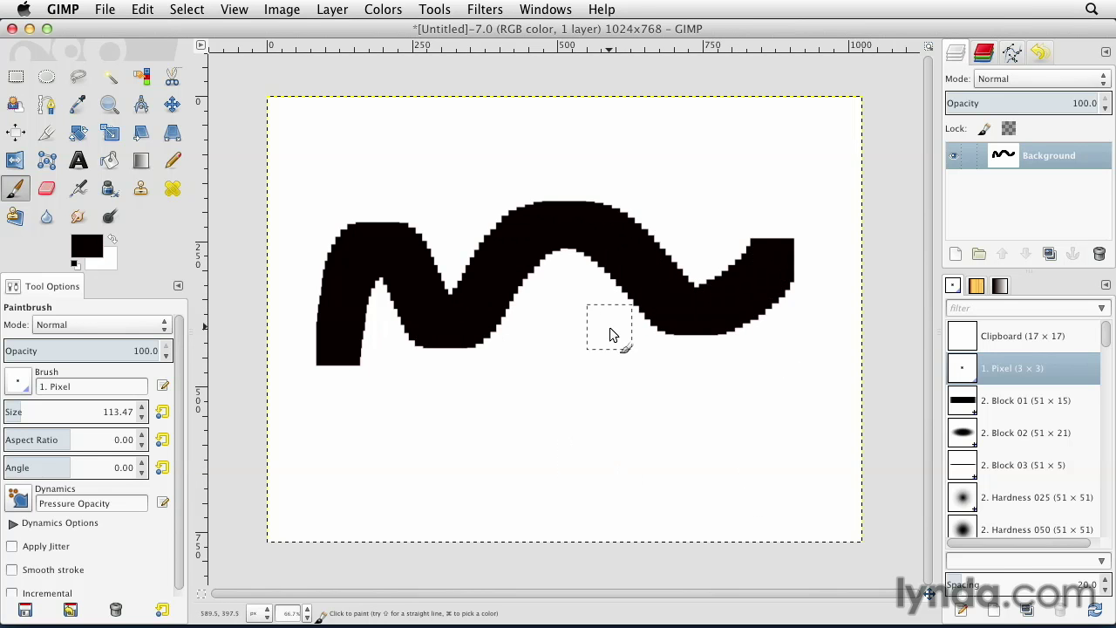
key(ctrl+z)
key(ctrl+z)
key(ctrl+z)
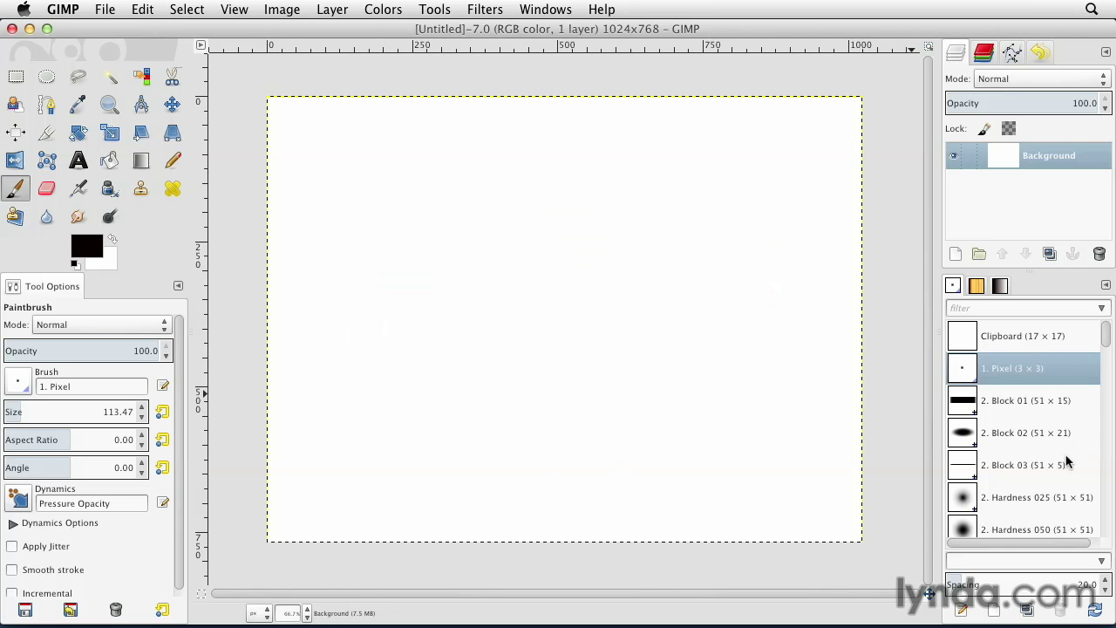
Choose the soft 2. Hardness 025 brush for the Paintbrush.
scroll(1066, 462, down, 1)
scroll(1065, 462, down, 2)
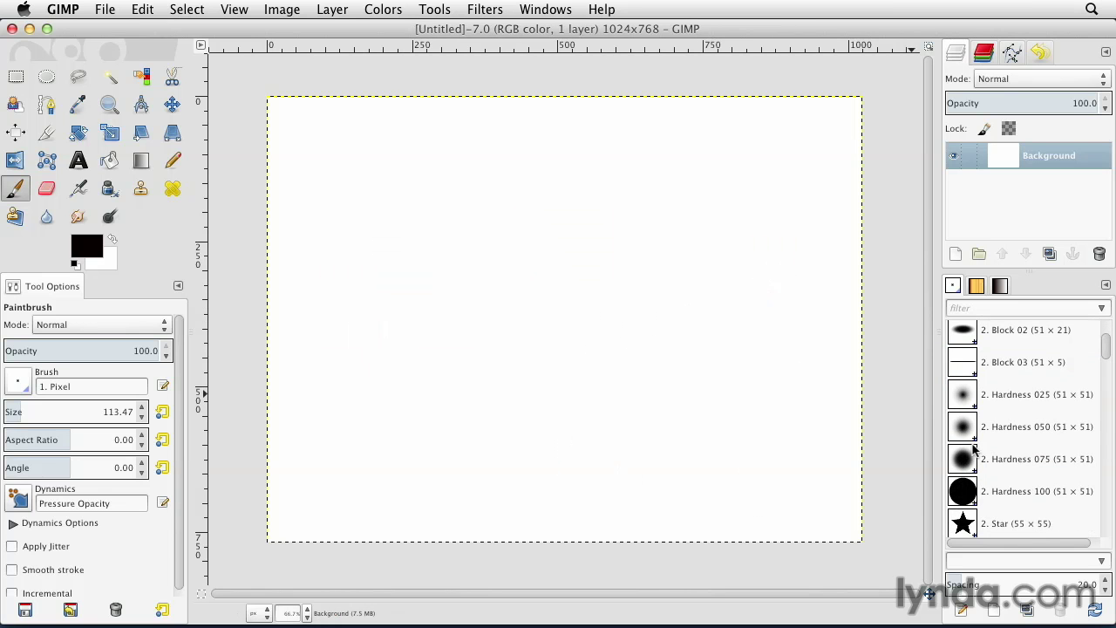
click(965, 399)
Try soft black paintbrush strokes, one wide wave and two descending zigzags, and undo them all.
mouse_move(343, 389)
mouse_down()
mouse_move(383, 243)
mouse_move(481, 379)
mouse_move(604, 219)
mouse_move(662, 193)
mouse_move(742, 357)
mouse_move(851, 324)
mouse_up()
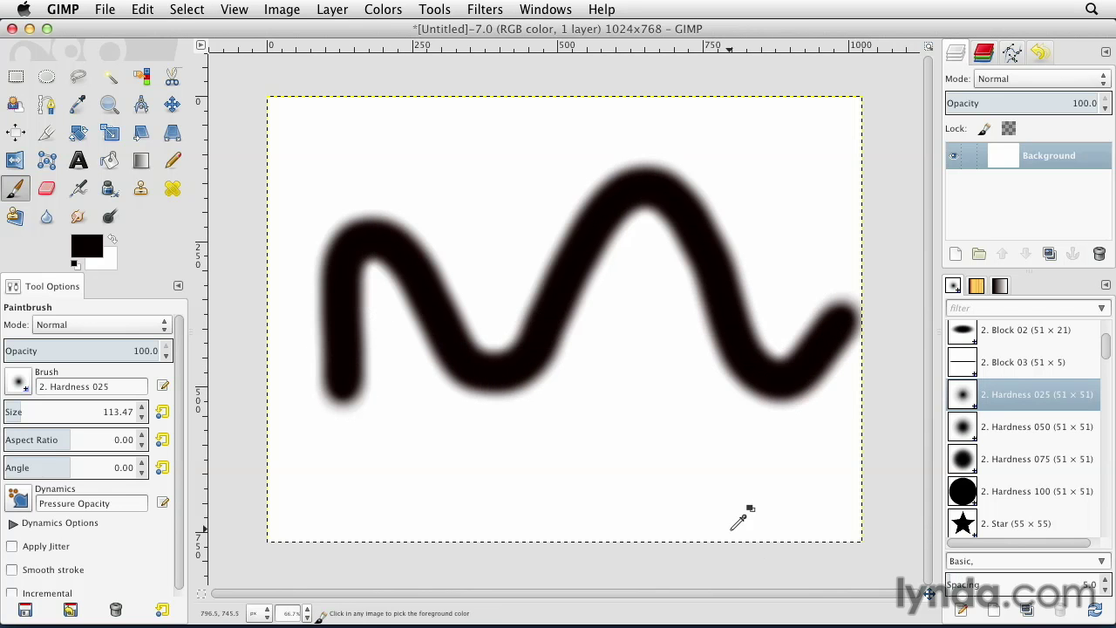
key(super+z)
mouse_move(345, 144)
mouse_down()
mouse_move(423, 143)
mouse_move(367, 244)
mouse_move(463, 258)
mouse_move(482, 317)
mouse_move(529, 353)
mouse_move(607, 467)
mouse_move(602, 493)
mouse_up()
mouse_move(566, 166)
mouse_down()
mouse_move(648, 237)
mouse_move(792, 319)
mouse_move(885, 486)
mouse_move(881, 499)
mouse_up()
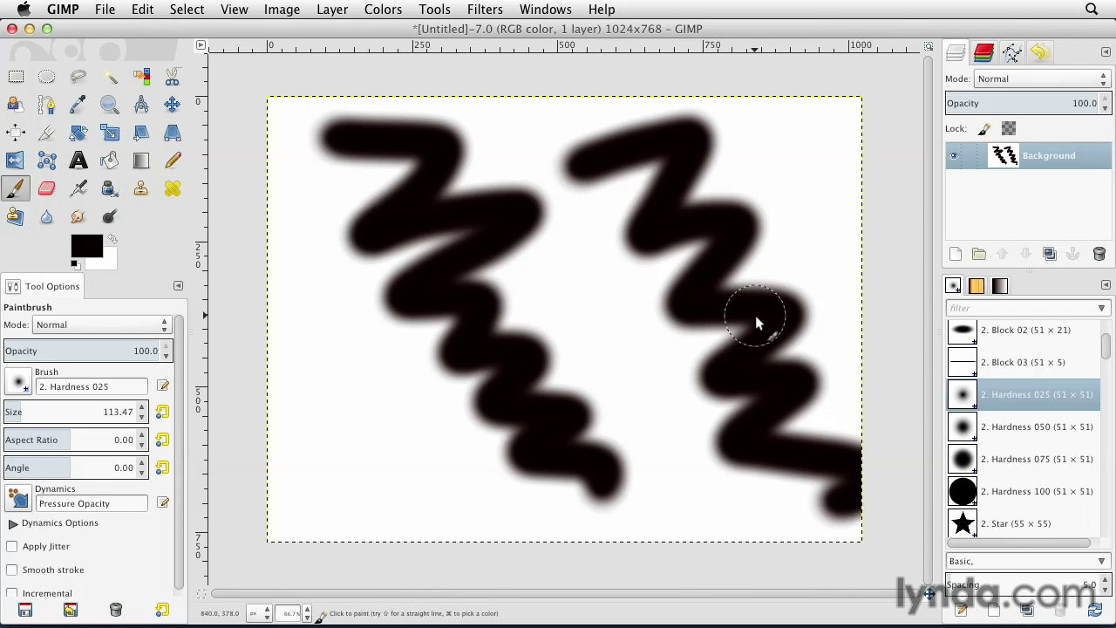
key(super+z)
key(super+z)
key(super+z)
key(super+z)
key(super+z)
key(super+z)
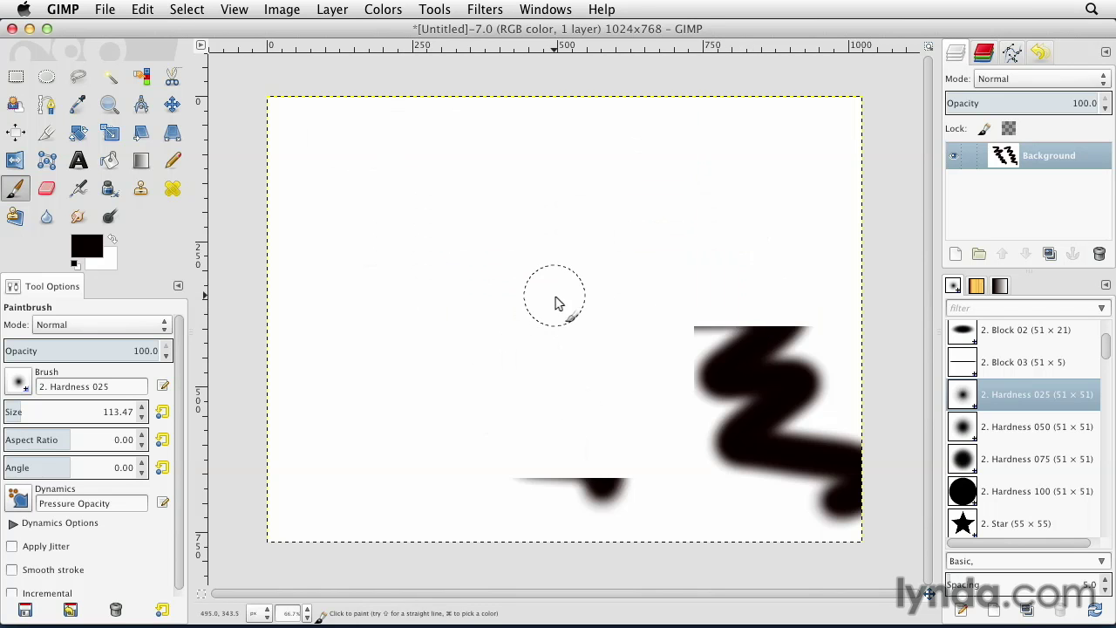
With the Airbrush, paint a plain diagonal stroke and a longer looping path around it, lingering at several points to build up dark spots.
key(a)
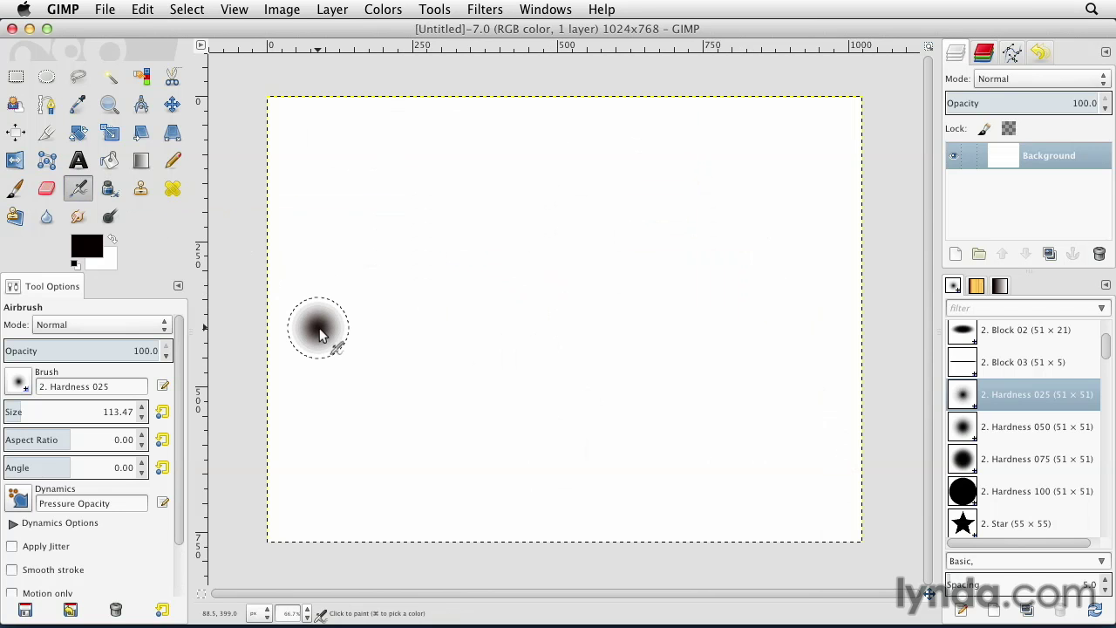
drag(320, 330, 729, 219)
mouse_move(360, 494)
mouse_down()
mouse_move(611, 395)
mouse_move(709, 374)
mouse_move(768, 333)
mouse_up()
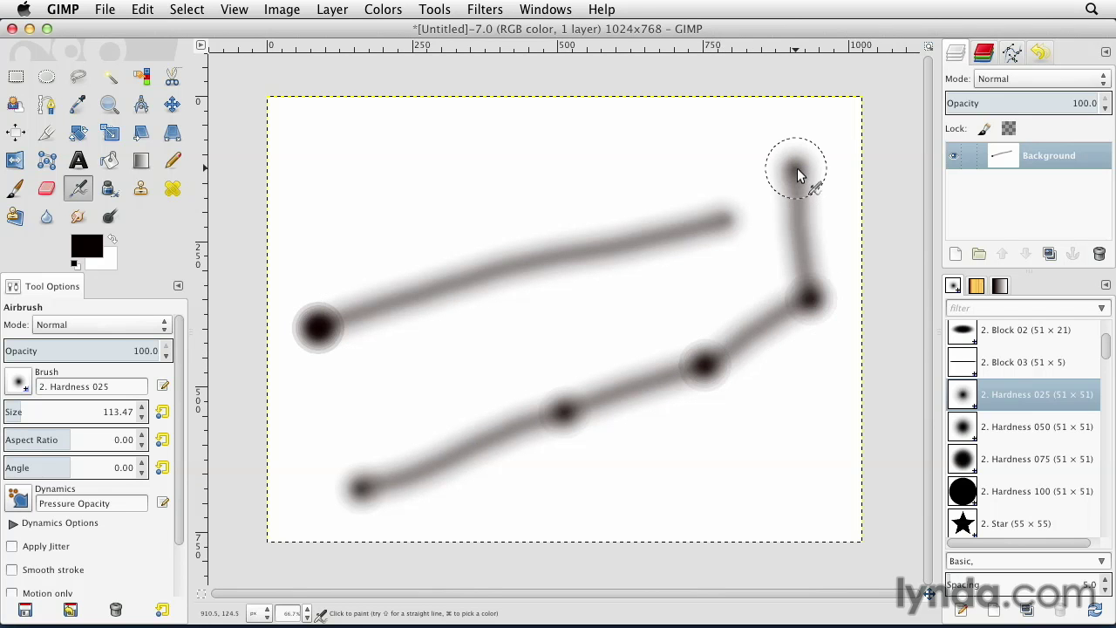
shift+click(515, 181)
shift+click(368, 214)
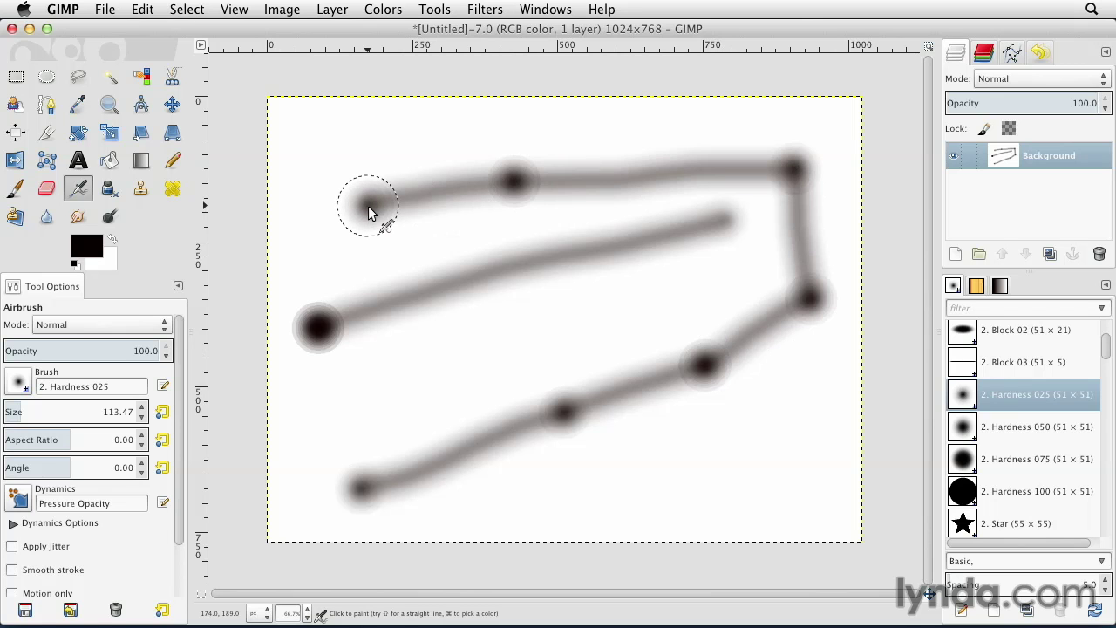
Undo all the airbrush strokes and airbrush one even zigzag across the middle of the blank canvas.
key(ctrl+z)
key(ctrl+z)
key(ctrl+z)
key(ctrl+z)
key(ctrl+z)
key(ctrl+z)
key(ctrl+z)
key(ctrl+z)
key(ctrl+z)
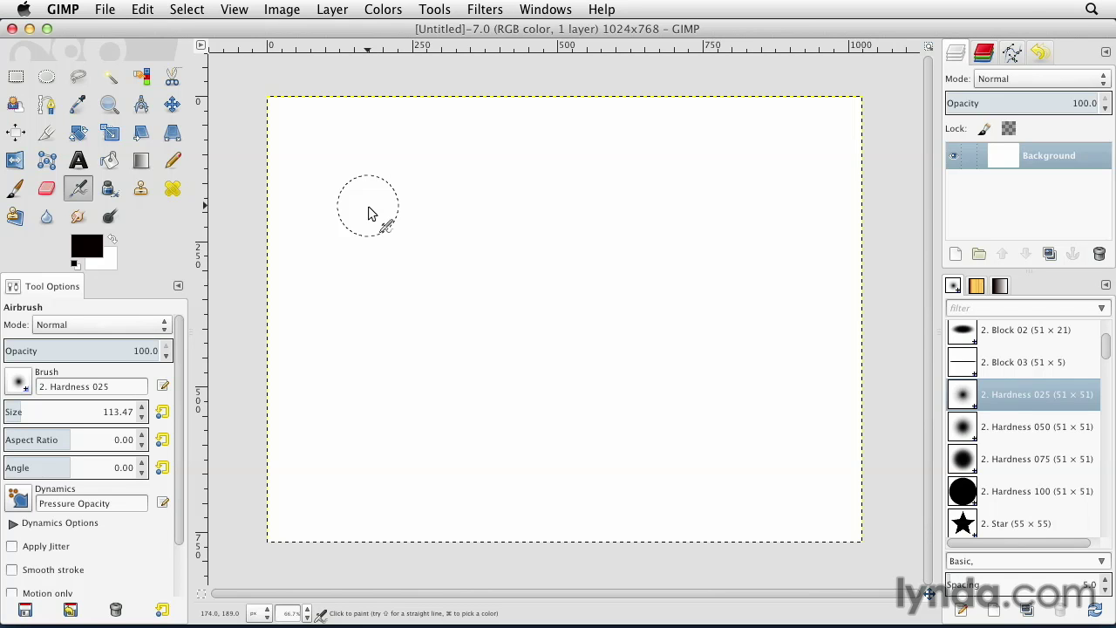
mouse_move(353, 305)
mouse_down()
mouse_move(439, 250)
mouse_move(549, 267)
mouse_move(648, 304)
mouse_move(803, 403)
mouse_up()
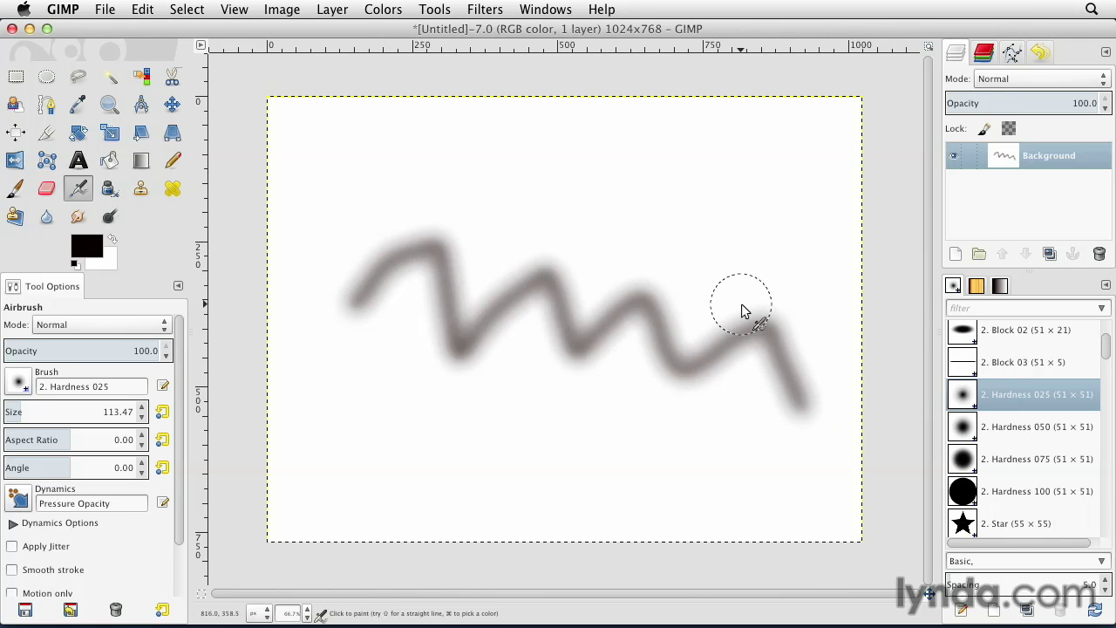